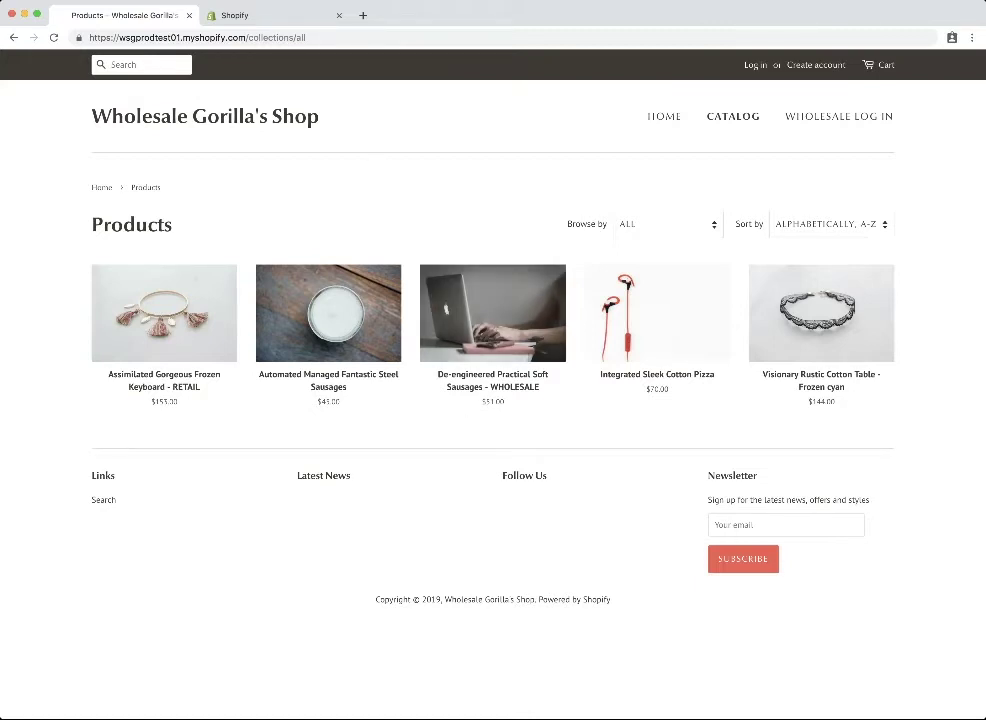
In the store admin, open the De-engineered Practical Soft Sausages - WHOLESALE product from Products.
{"action": "left_click", "coordinate": [256, 22]}
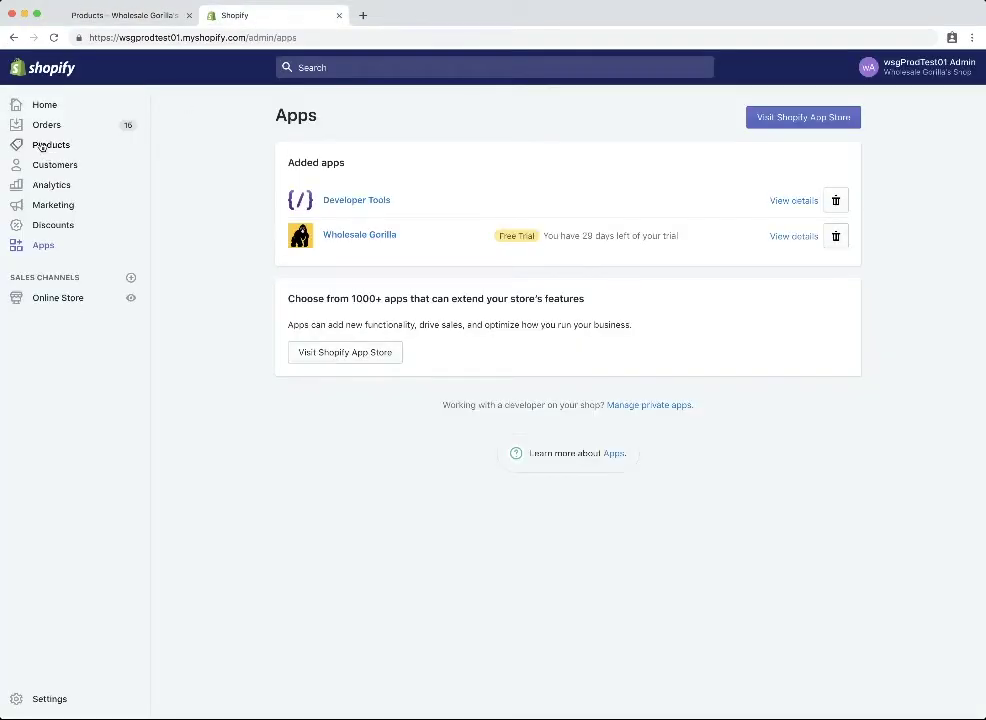
{"action": "left_click", "coordinate": [41, 146]}
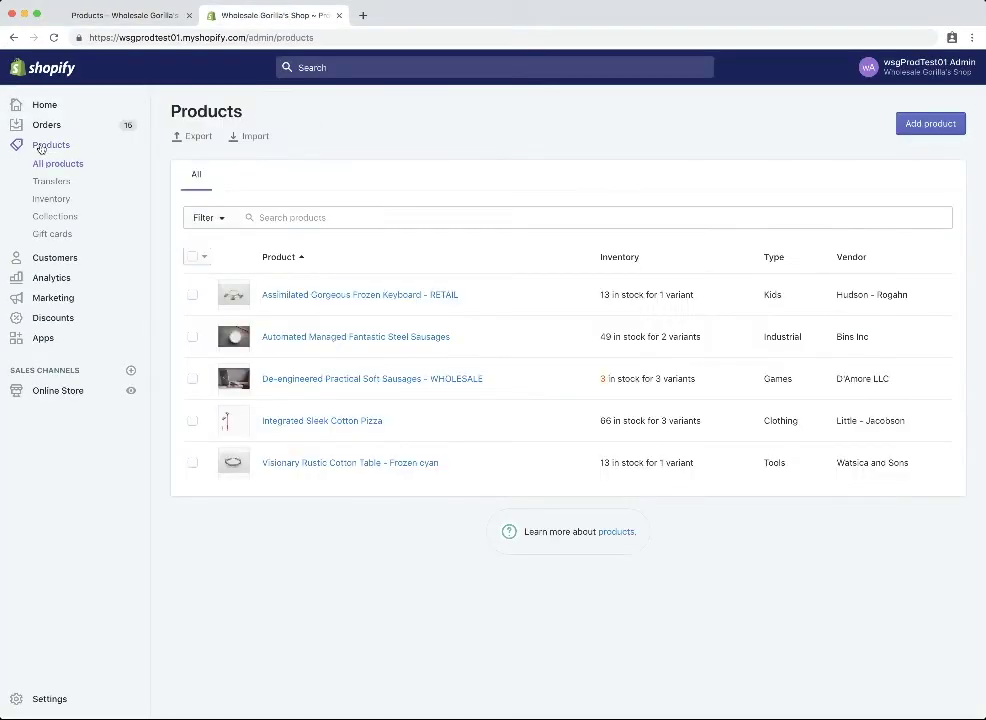
{"action": "left_click", "coordinate": [415, 381]}
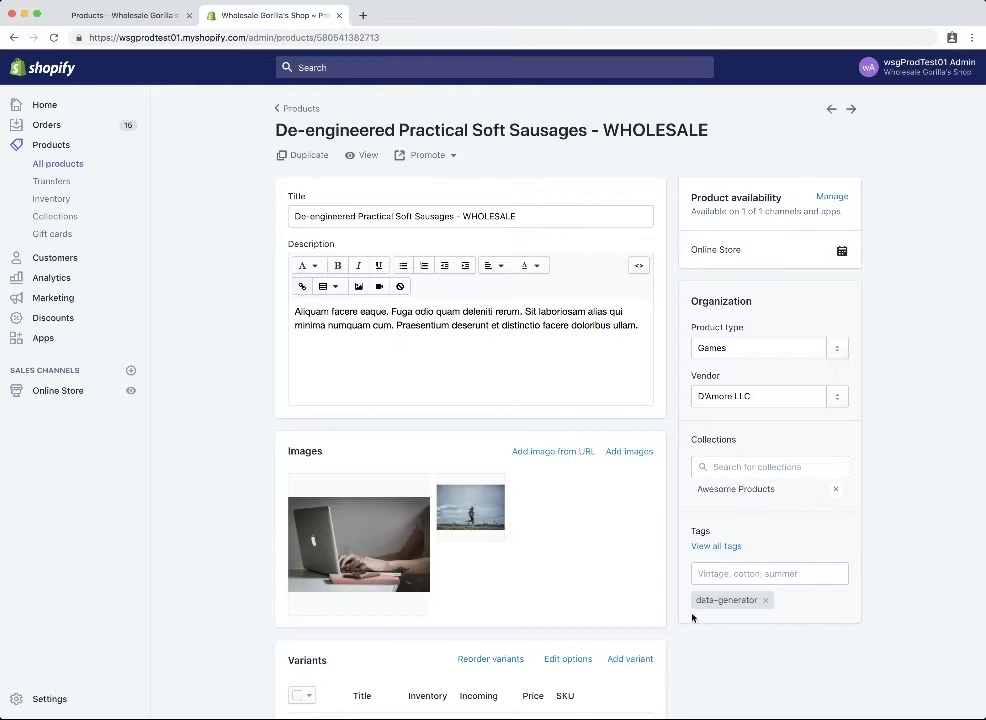
Add the 'wholesale-only' tag to the WHOLESALE sausages product and save it.
{"action": "left_click", "coordinate": [723, 573]}
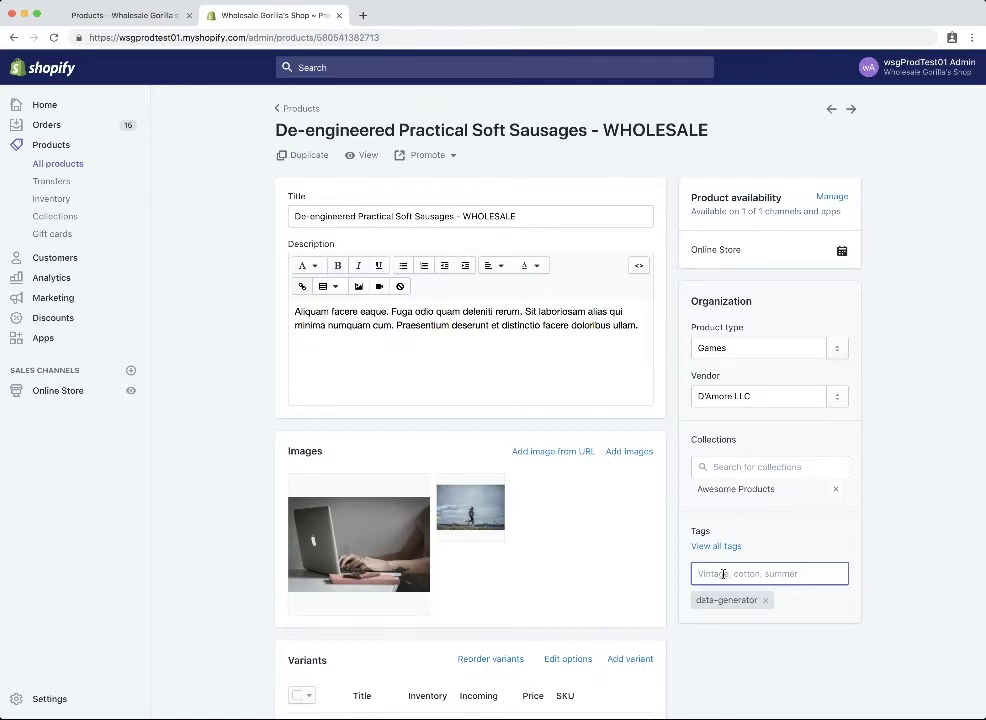
{"action": "type", "text": "wholesale-only"}
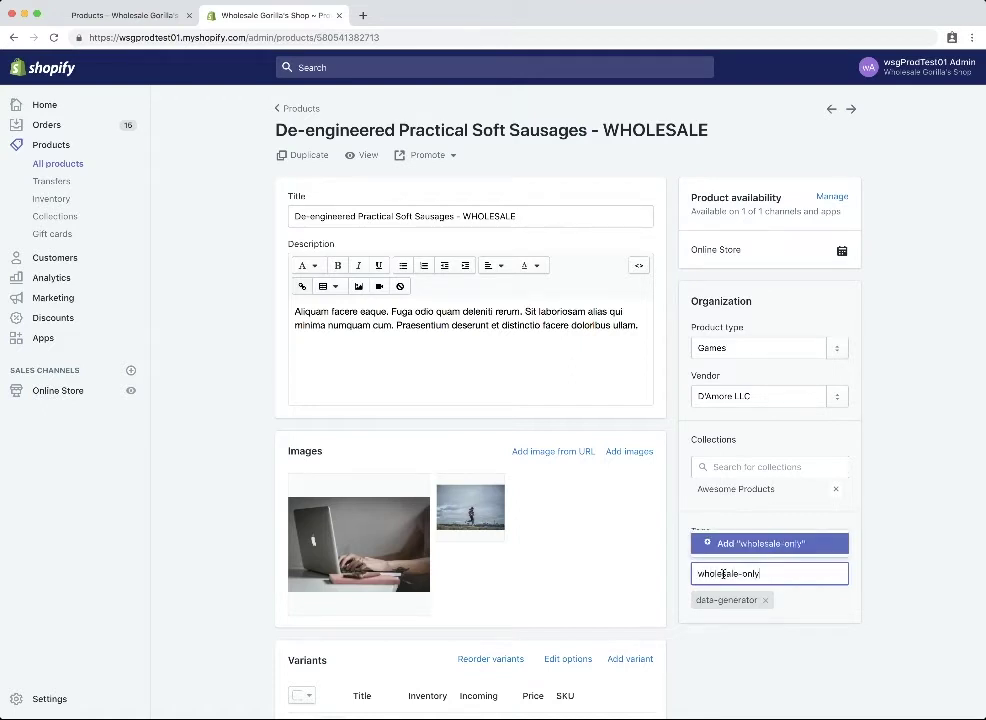
{"action": "left_click", "coordinate": [724, 543]}
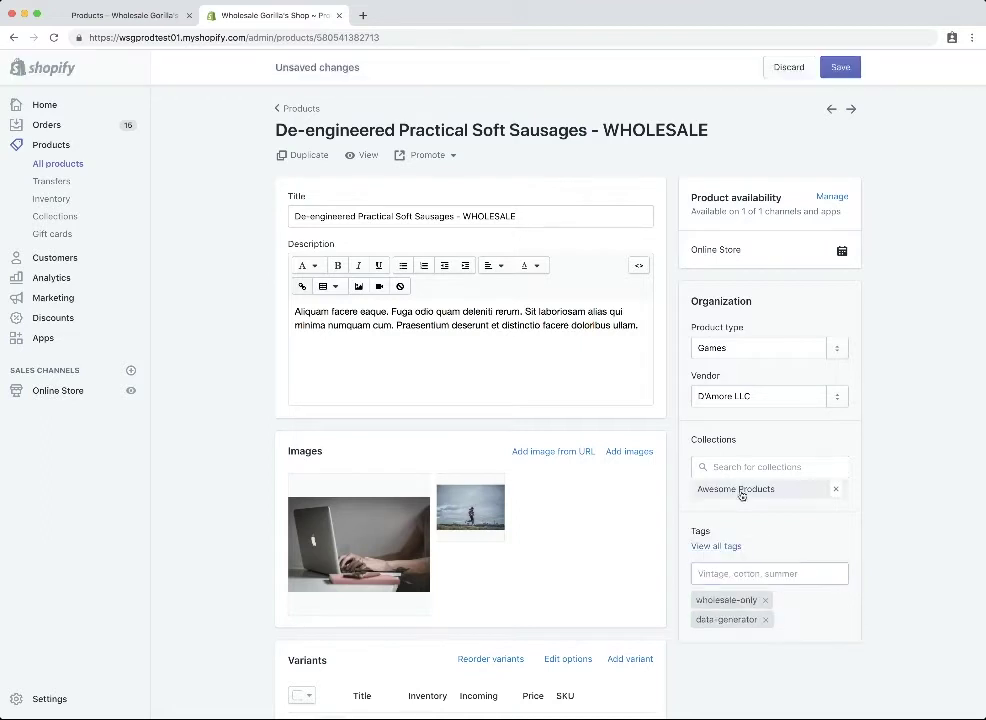
{"action": "left_click", "coordinate": [843, 68]}
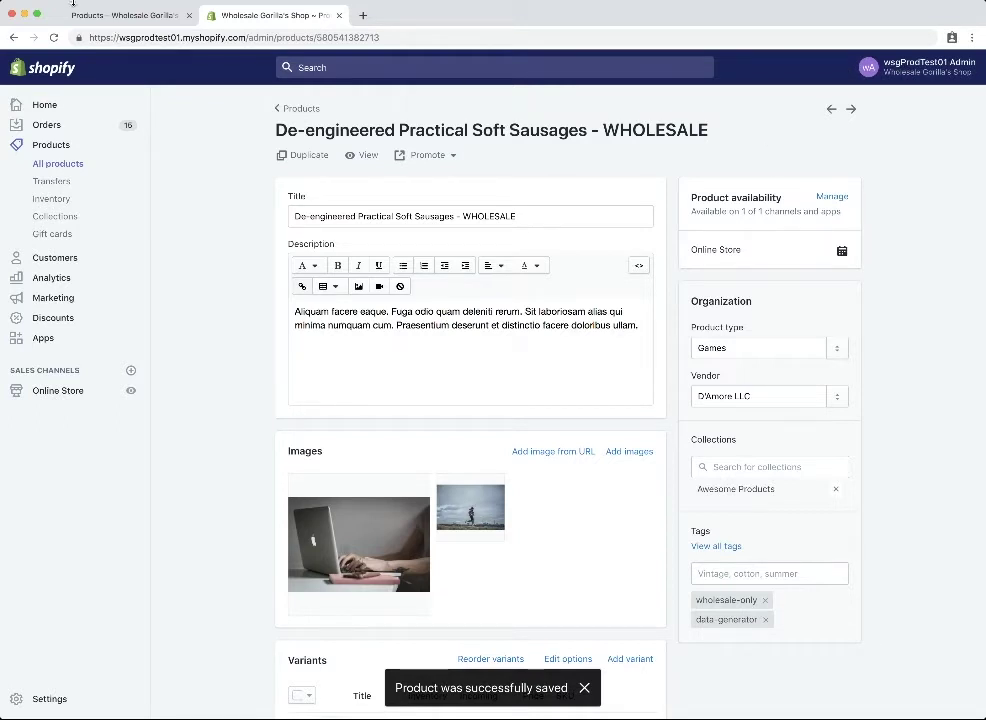
{"action": "left_click", "coordinate": [111, 16]}
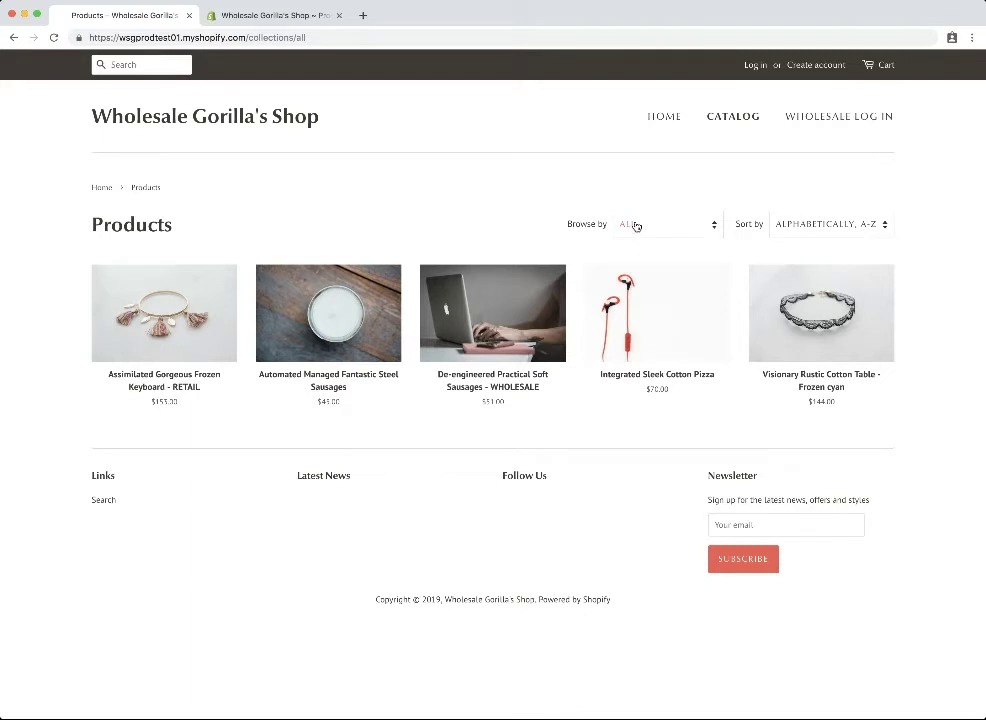
Reload the storefront catalog to confirm the WHOLESALE product is hidden, leaving four products.
{"action": "left_click", "coordinate": [52, 37]}
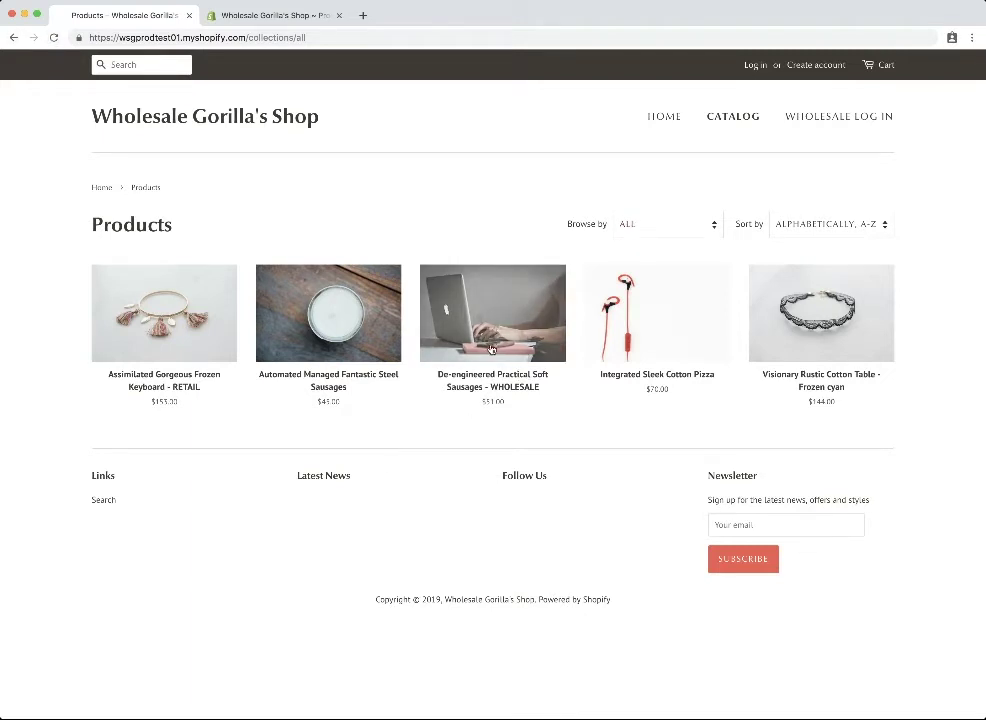
{"action": "left_click", "coordinate": [54, 39]}
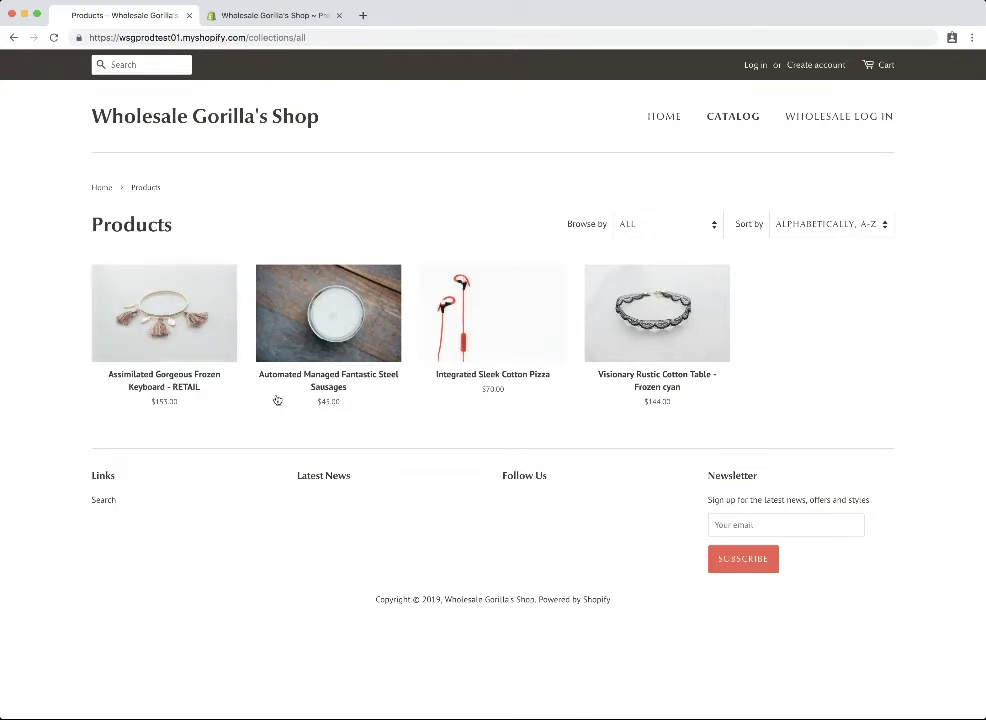
Sign in with the wholesale customer's e-mail and password, and check the catalog shows all five products.
{"action": "left_click", "coordinate": [757, 66]}
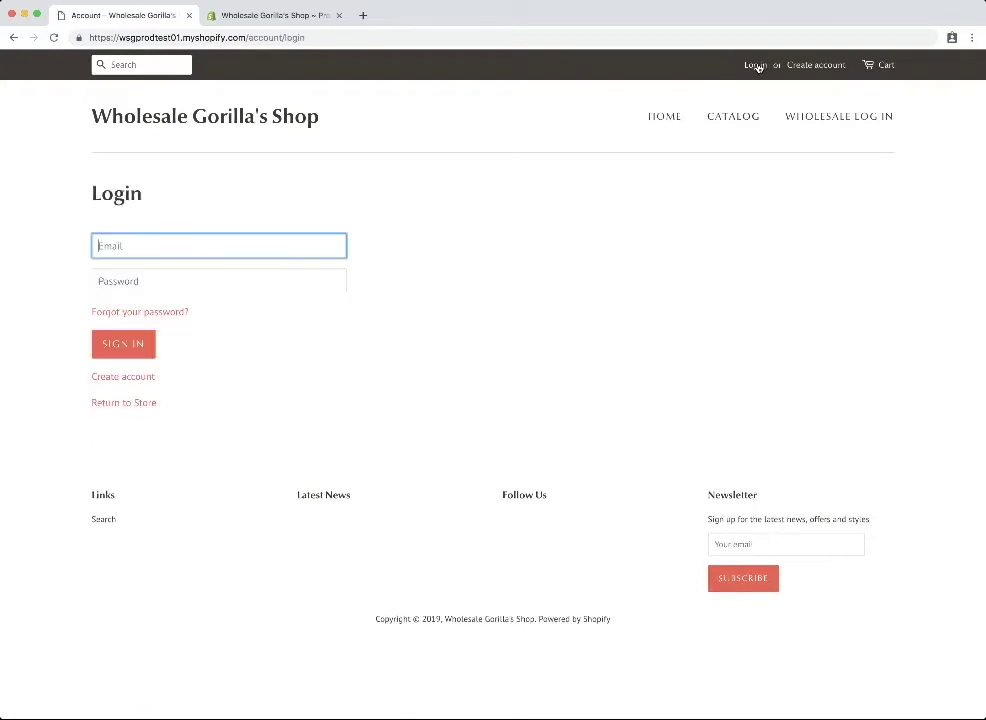
{"action": "key", "text": "Tab"}
{"action": "type", "text": "*********"}
{"action": "left_click", "coordinate": [123, 344]}
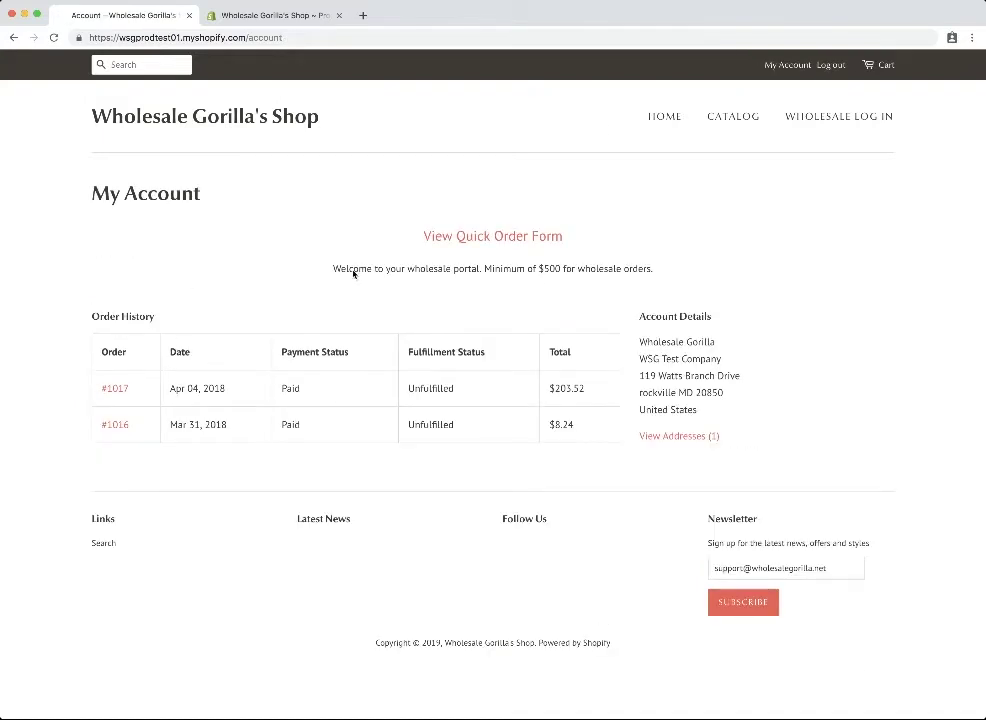
{"action": "left_click", "coordinate": [730, 122]}
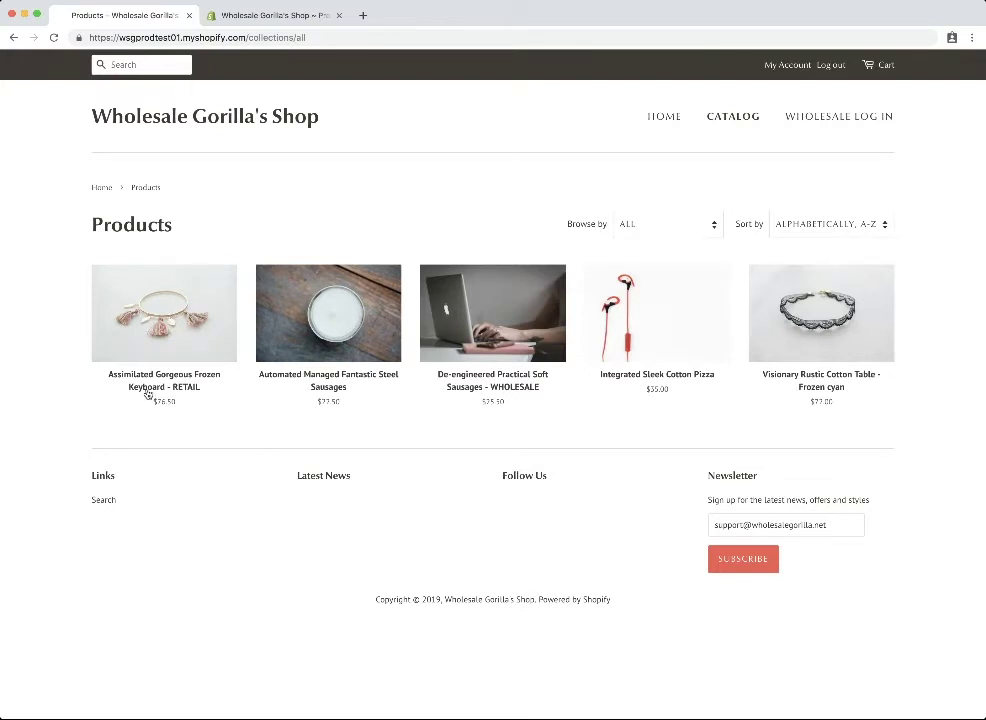
{"action": "left_click", "coordinate": [296, 15]}
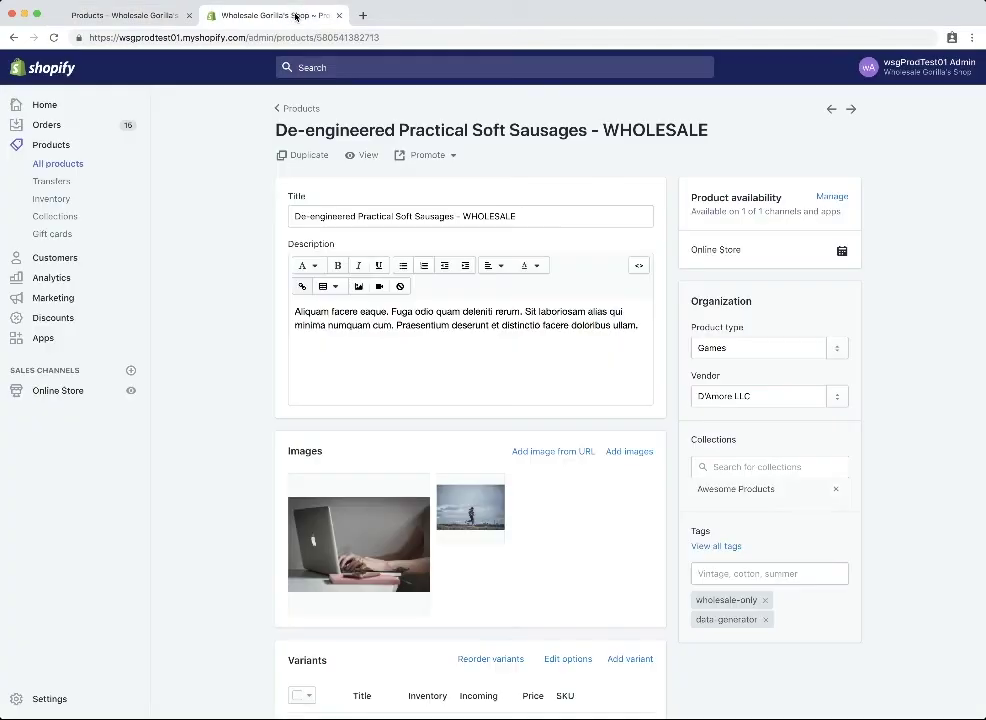
Open the Wholesale Gorilla app's settings from the installed apps.
{"action": "left_click", "coordinate": [44, 339]}
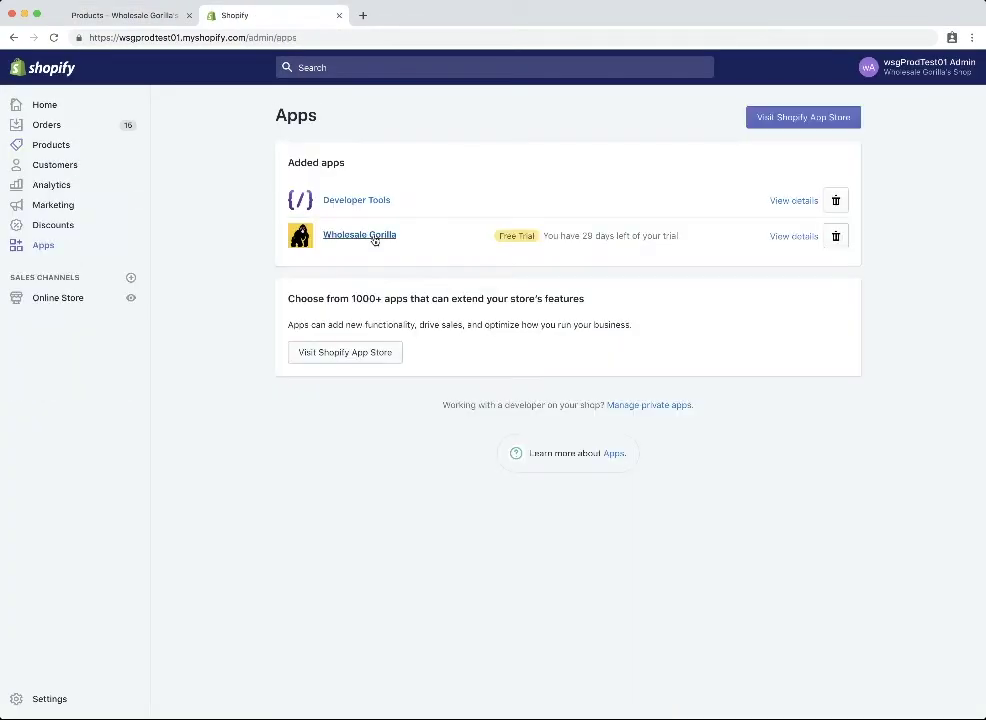
{"action": "left_click", "coordinate": [370, 236]}
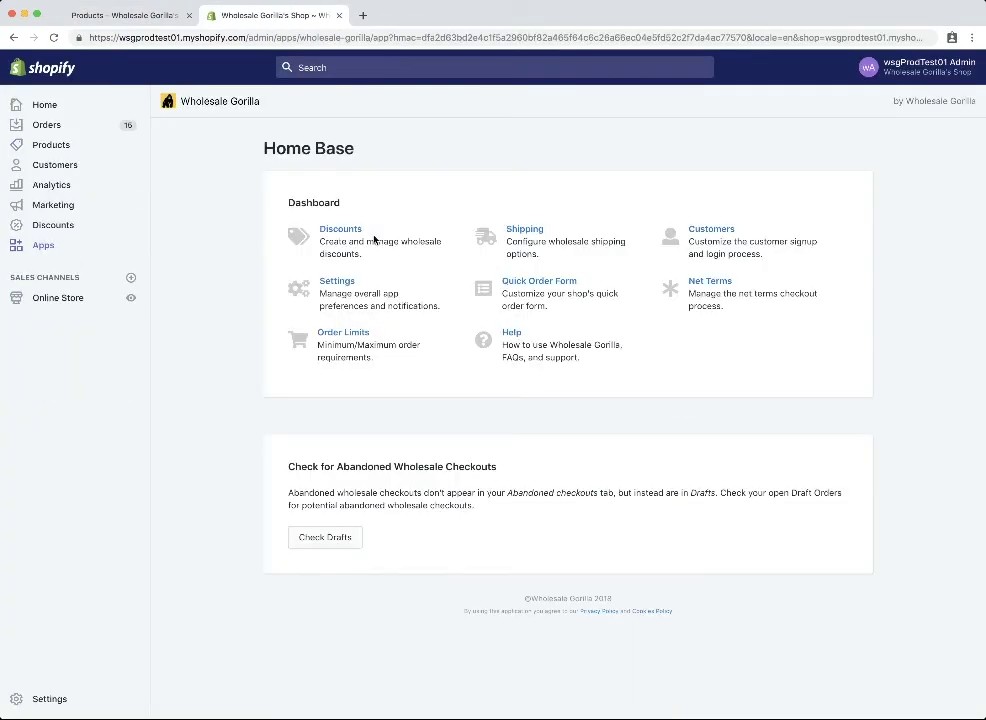
{"action": "left_click", "coordinate": [334, 284]}
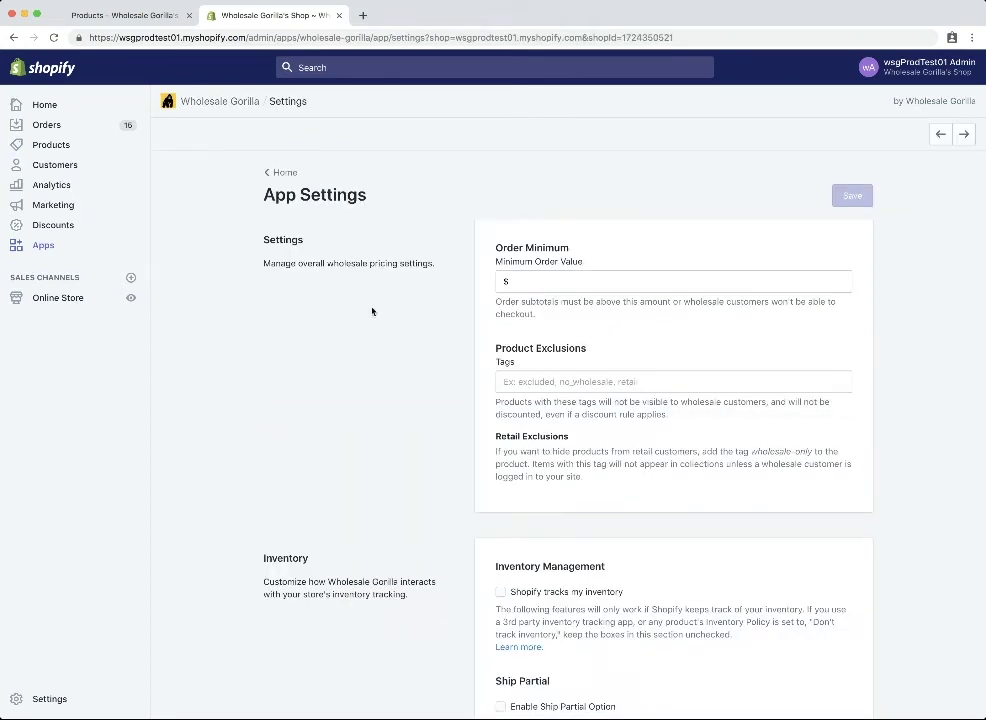
Set the Product Exclusions tag to 'exclude' and save the app settings.
{"action": "left_click", "coordinate": [550, 381]}
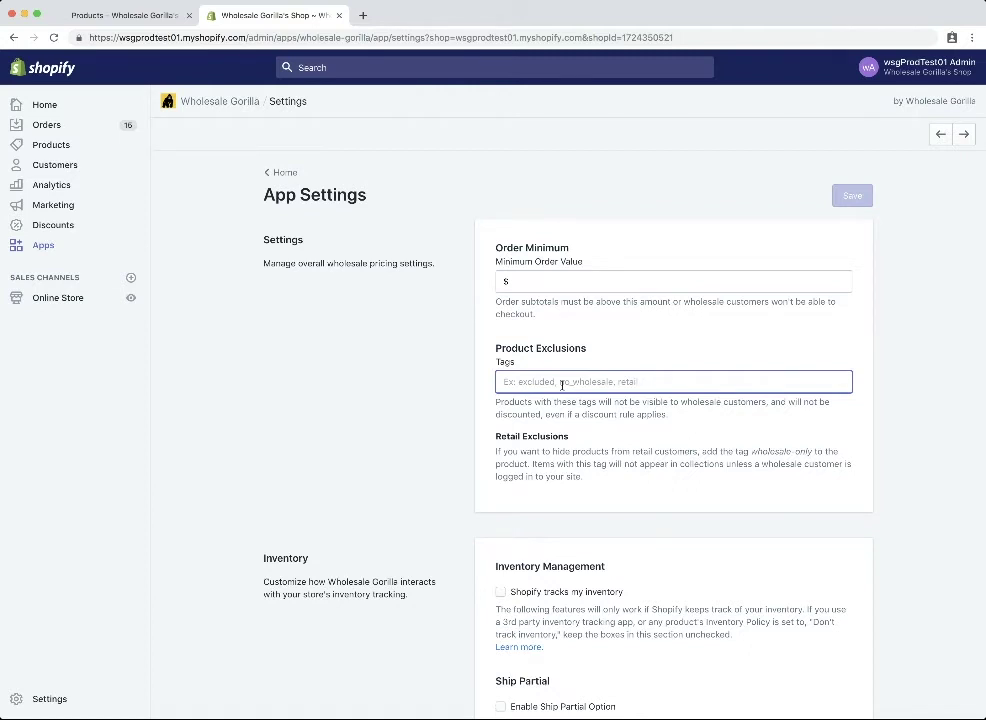
{"action": "type", "text": "exclude"}
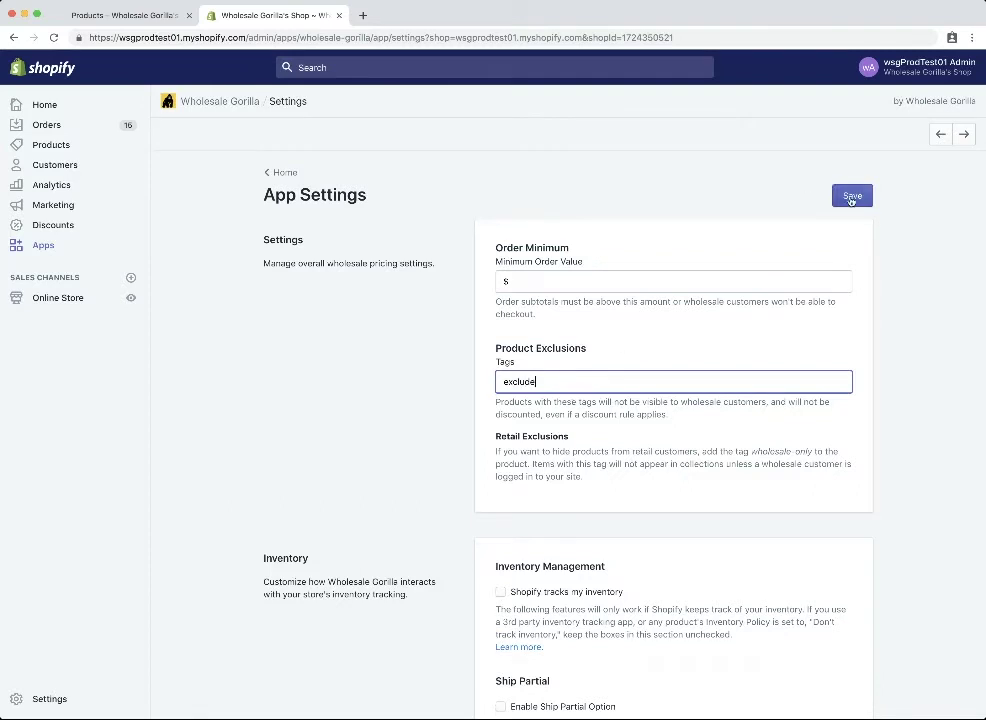
{"action": "left_click", "coordinate": [850, 198]}
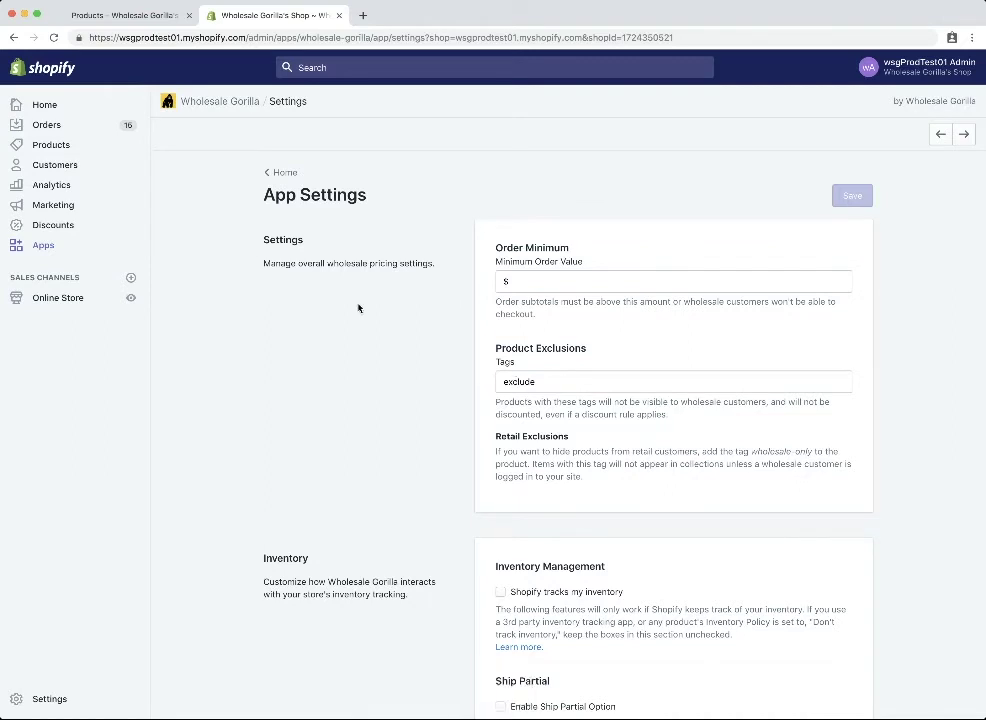
{"action": "left_click", "coordinate": [67, 148]}
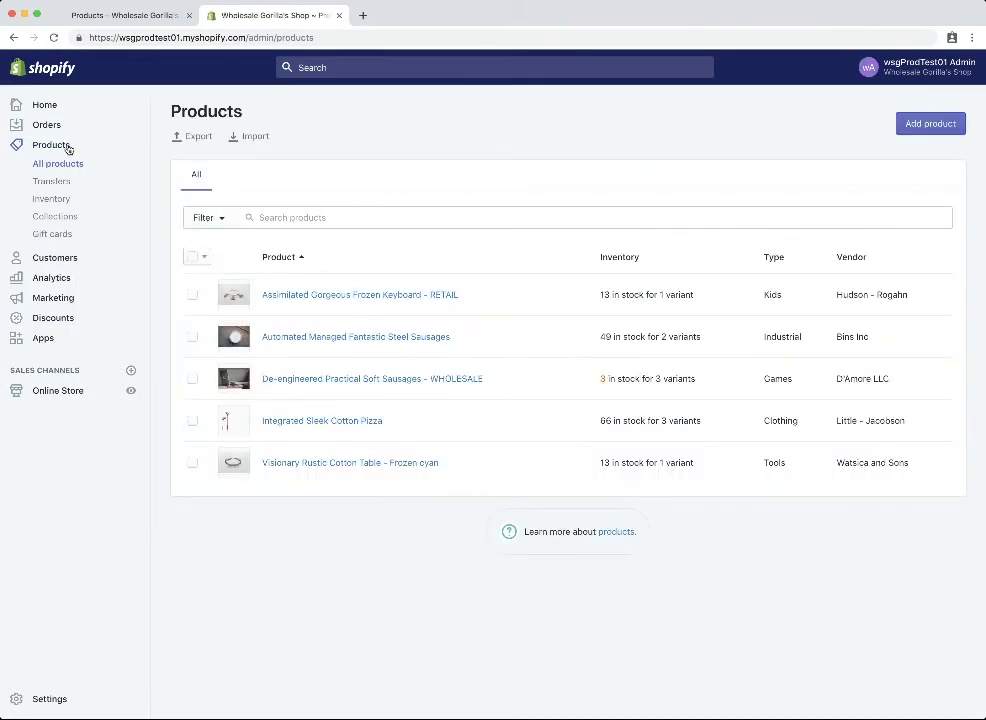
Add the 'exclude' tag to Assimilated Gorgeous Frozen Keyboard - RETAIL and save it.
{"action": "left_click", "coordinate": [387, 294]}
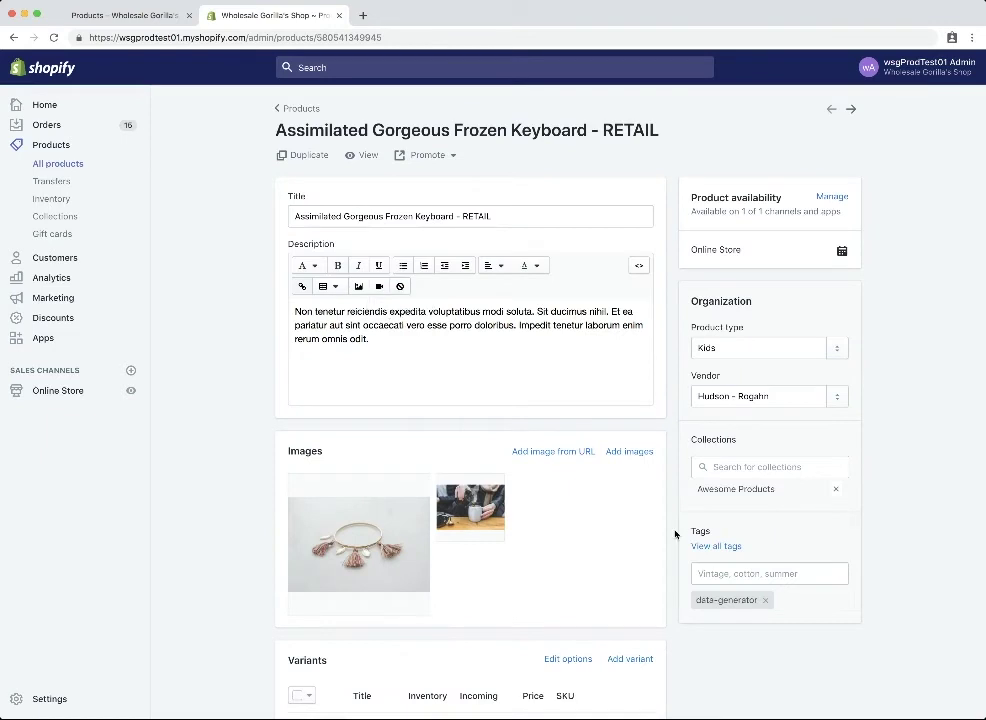
{"action": "left_click", "coordinate": [818, 575]}
{"action": "type", "text": "exclude"}
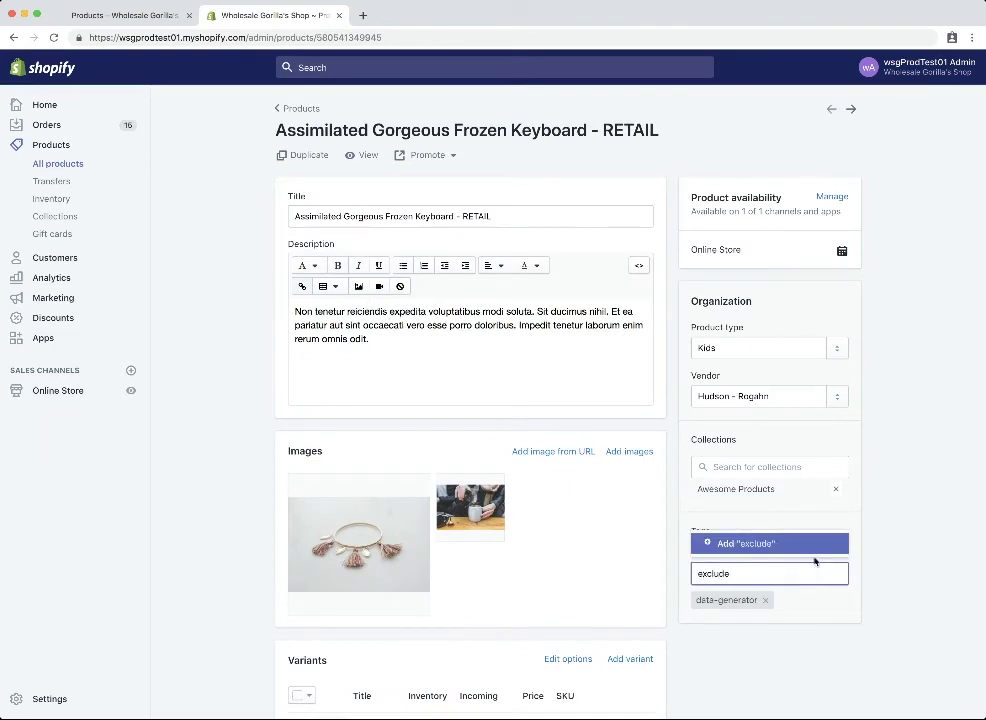
{"action": "left_click", "coordinate": [808, 547]}
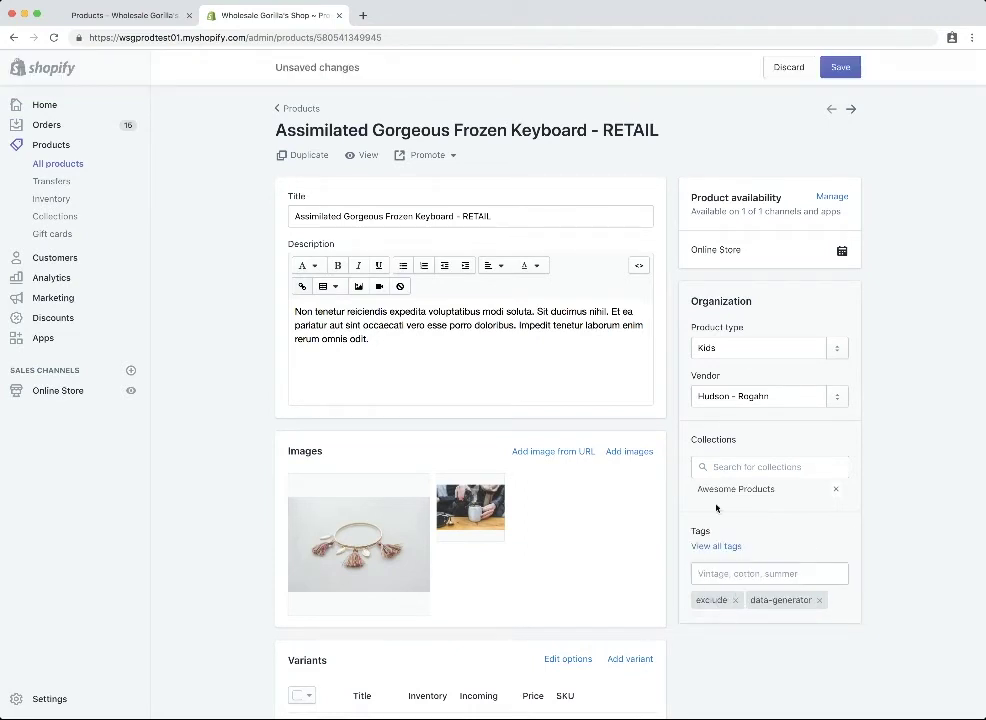
{"action": "left_click", "coordinate": [837, 67]}
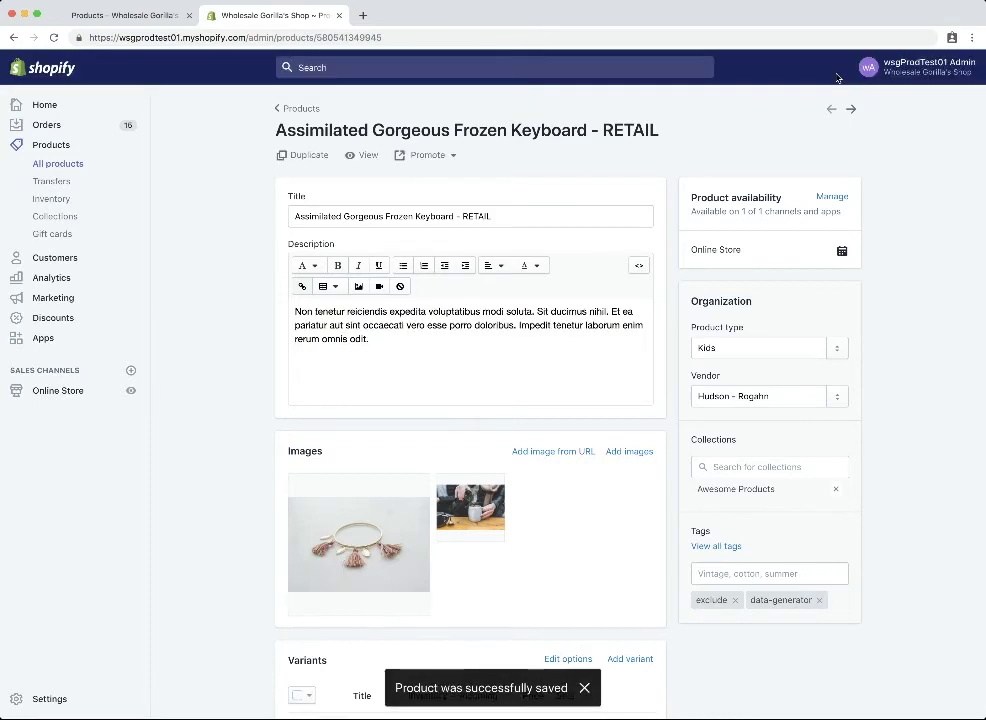
{"action": "left_click", "coordinate": [126, 17]}
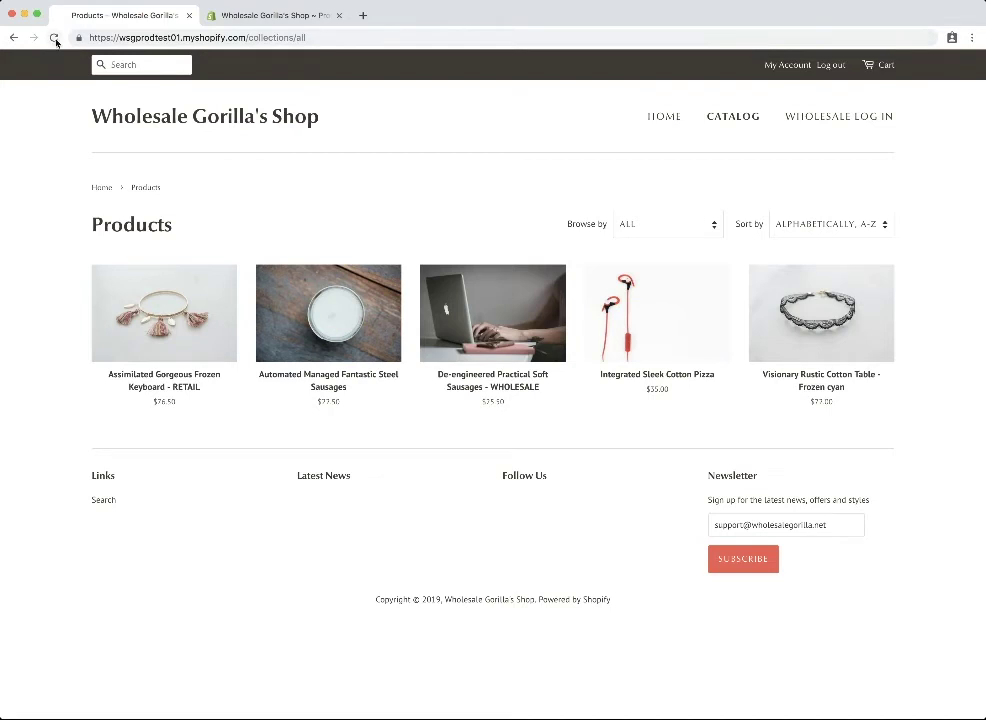
Reload the storefront to verify the RETAIL keyboard is hidden, leaving four products.
{"action": "left_click", "coordinate": [55, 38]}
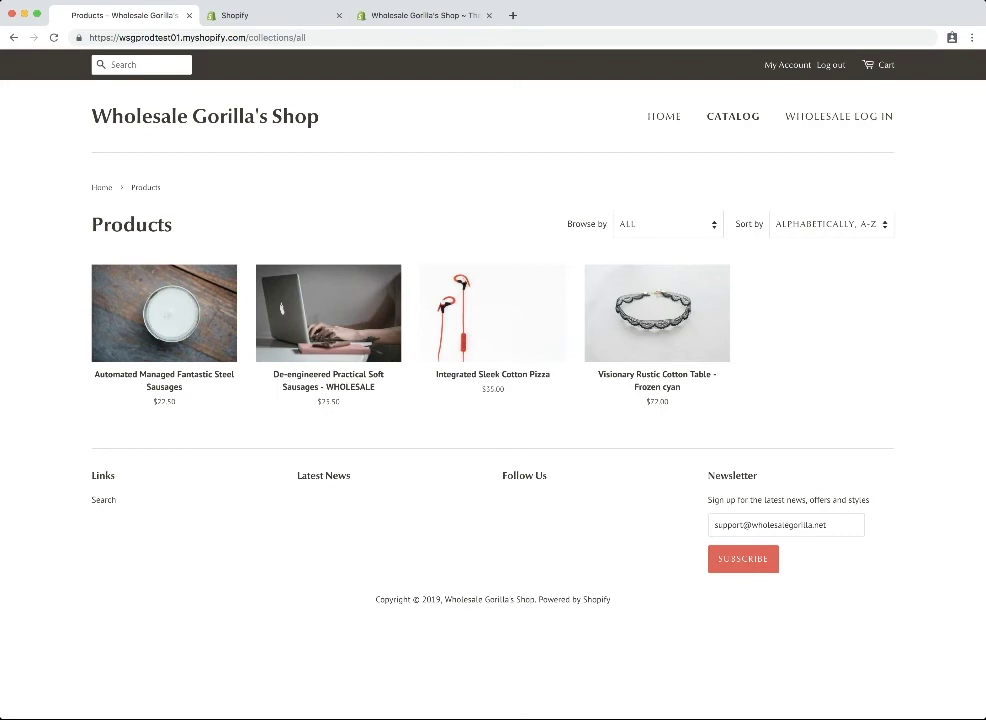
{"action": "left_click", "coordinate": [253, 15]}
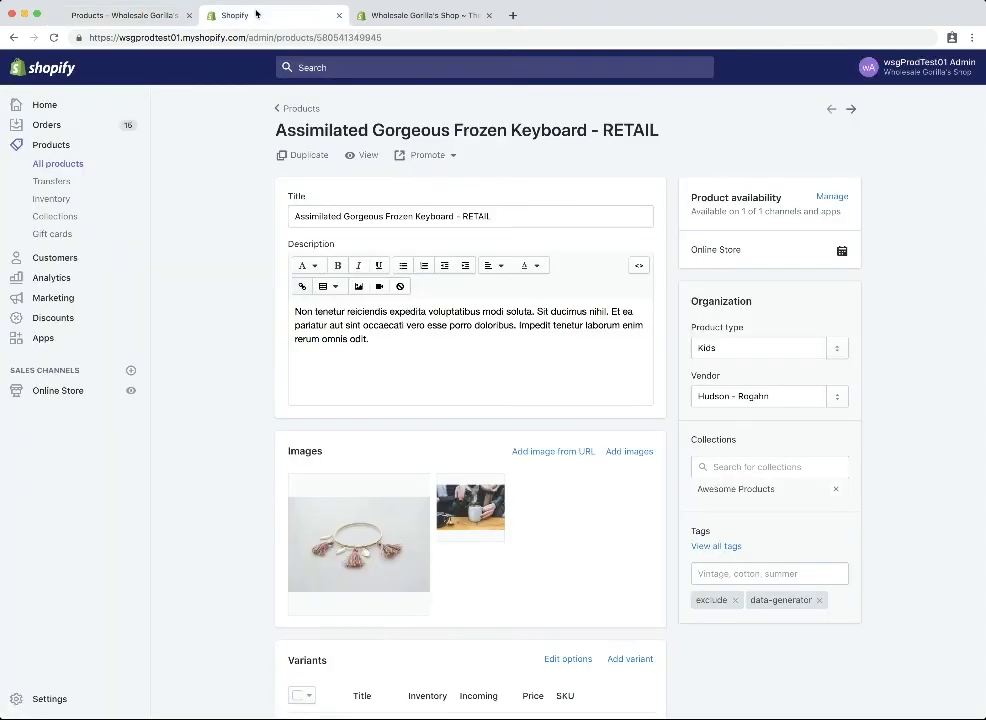
Open the Awesome Products collection and scroll to its four-item product list.
{"action": "left_click", "coordinate": [66, 220]}
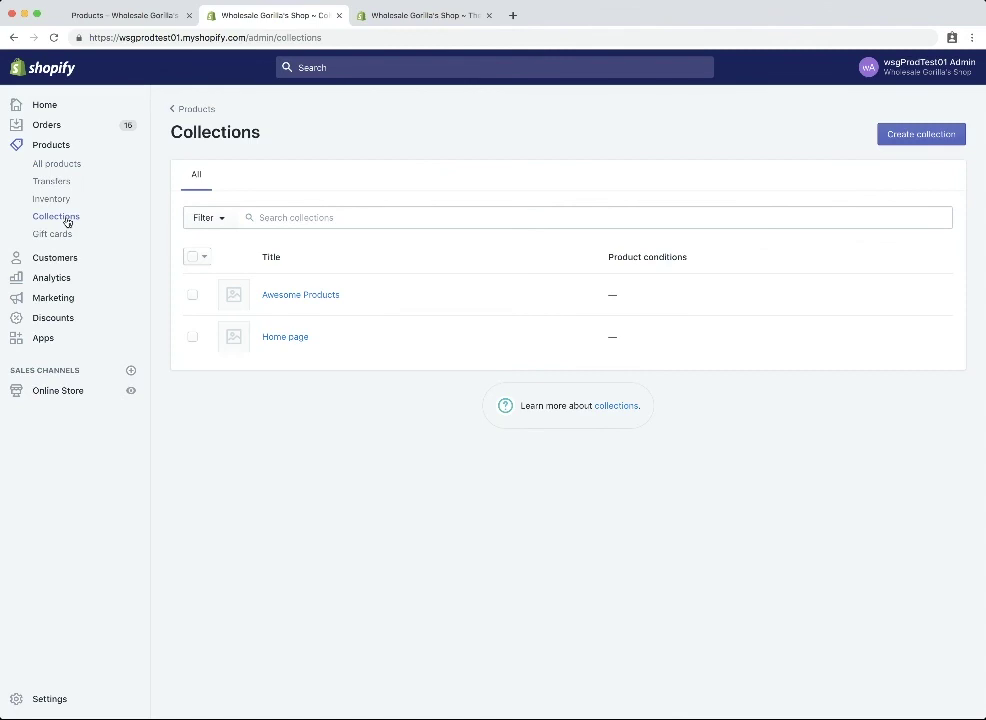
{"action": "left_click", "coordinate": [293, 295]}
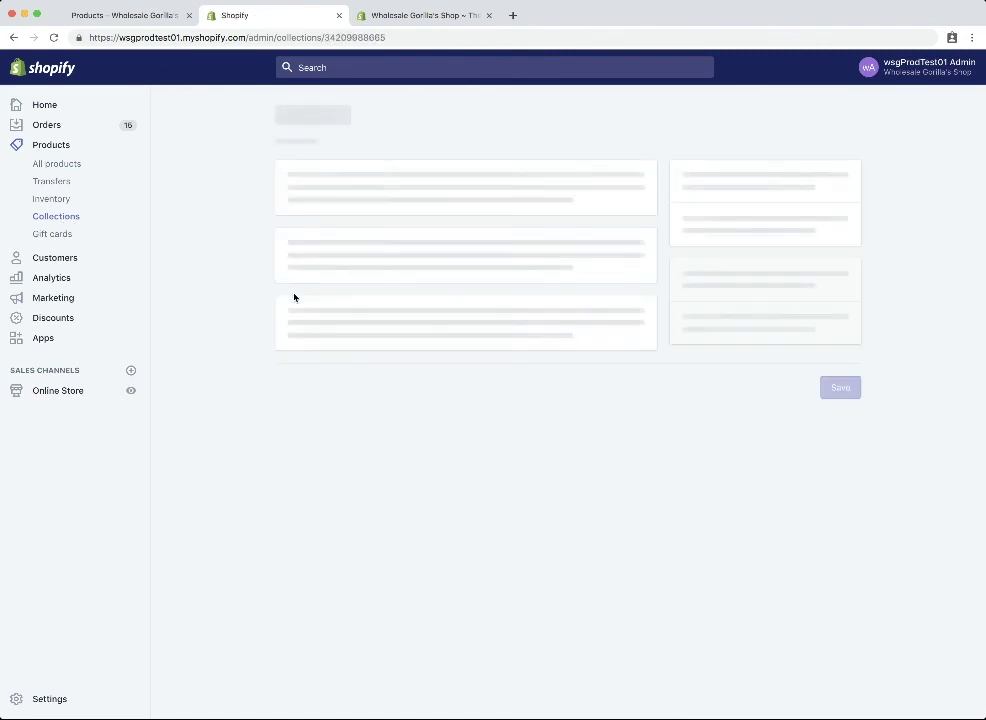
{"action": "scroll", "coordinate": [294, 296], "scroll_direction": "down", "scroll_amount": 3}
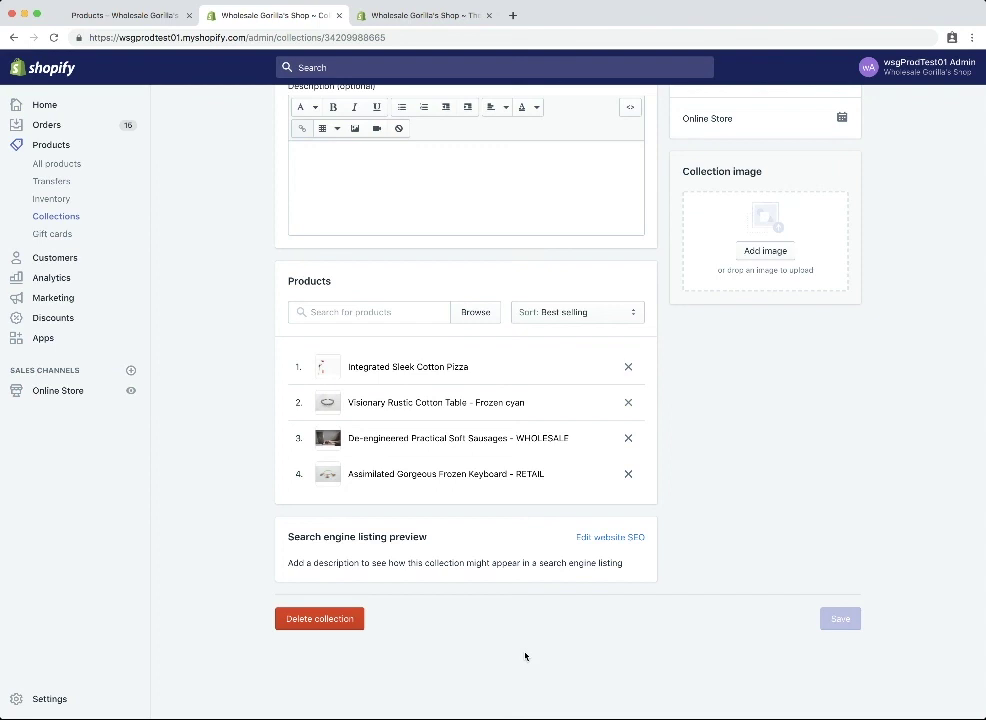
Sort the collection Manually and drag the WHOLESALE sausages product to first place.
{"action": "left_click", "coordinate": [557, 312]}
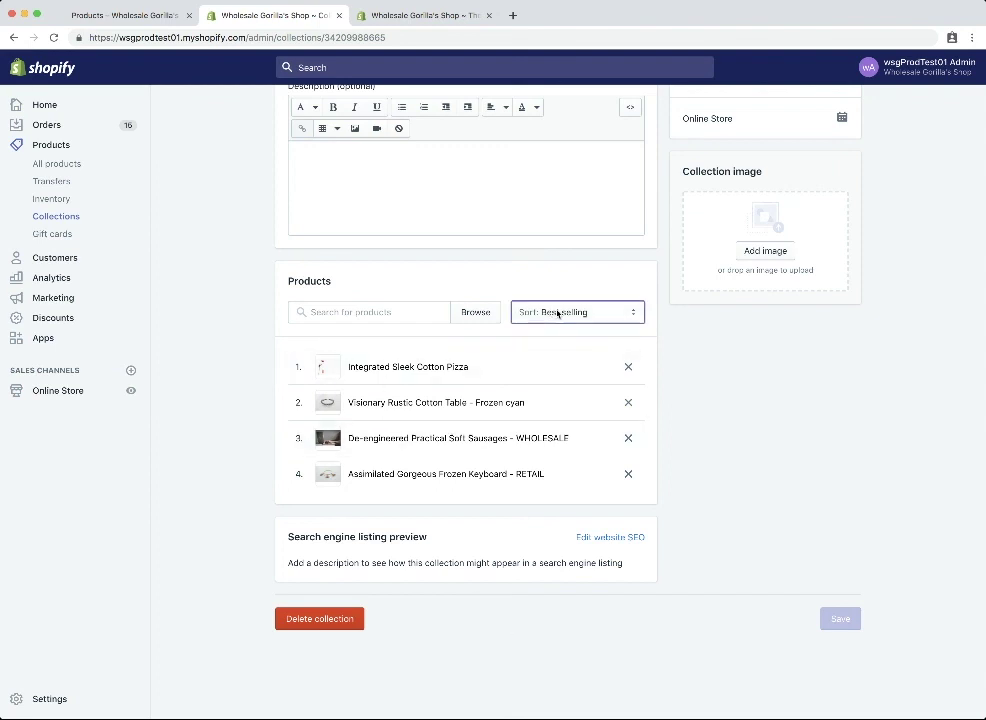
{"action": "left_click", "coordinate": [565, 399]}
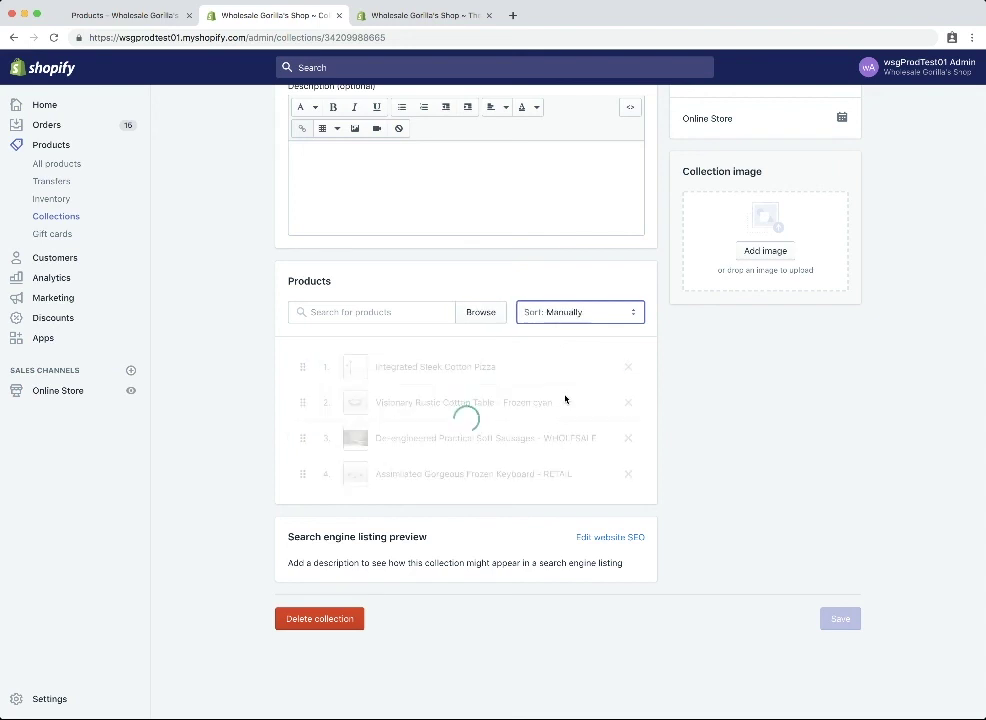
{"action": "left_click_drag", "start_coordinate": [302, 473], "coordinate": [299, 369]}
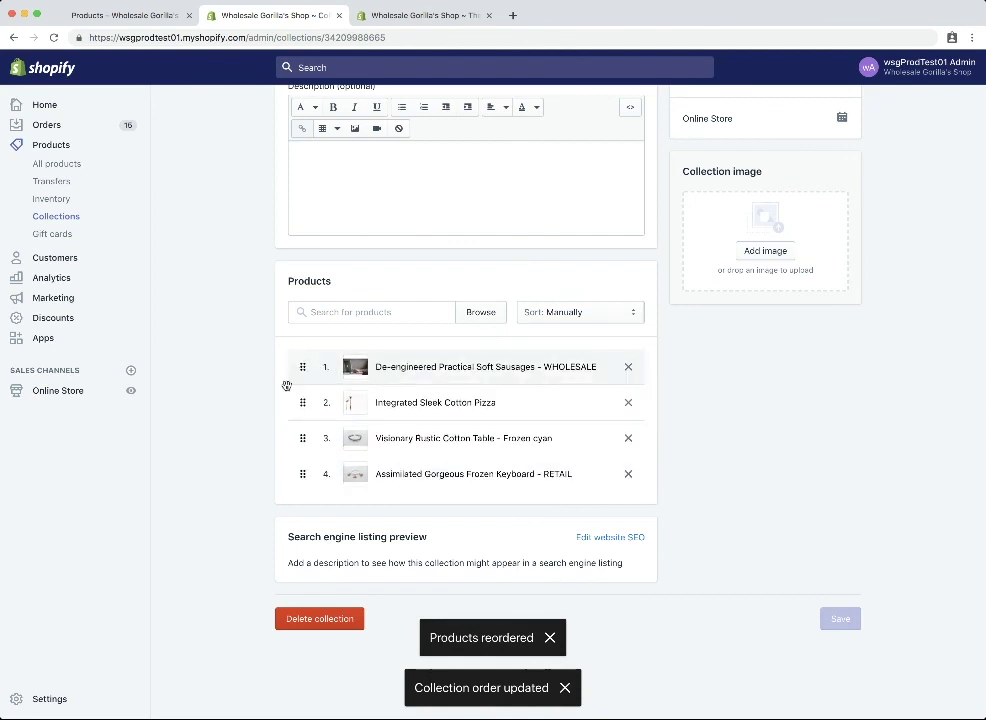